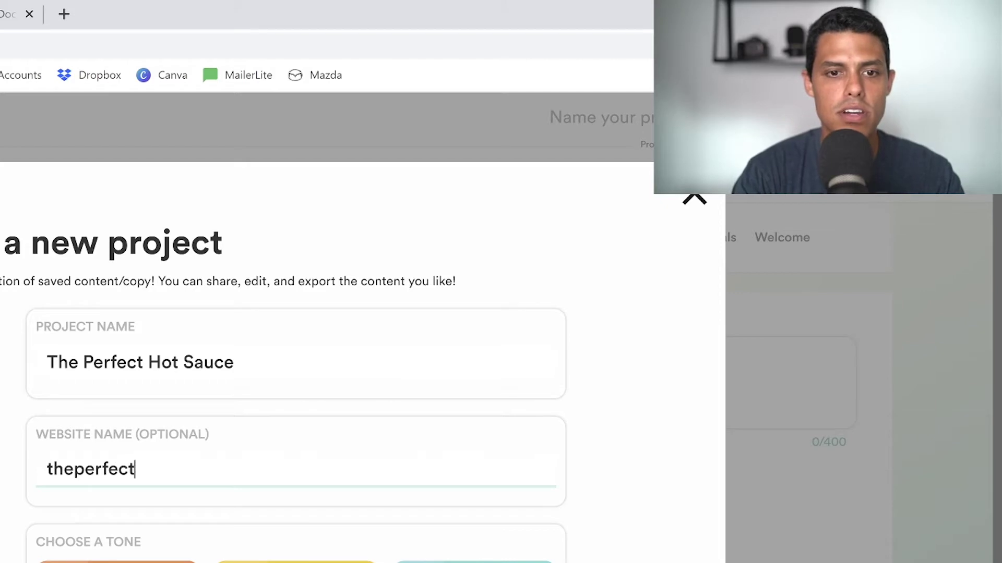
Set the new project's website name to theperfecthotsauce.com with the Friendly tone and save the project
{"action": "type", "text": "e.com"}
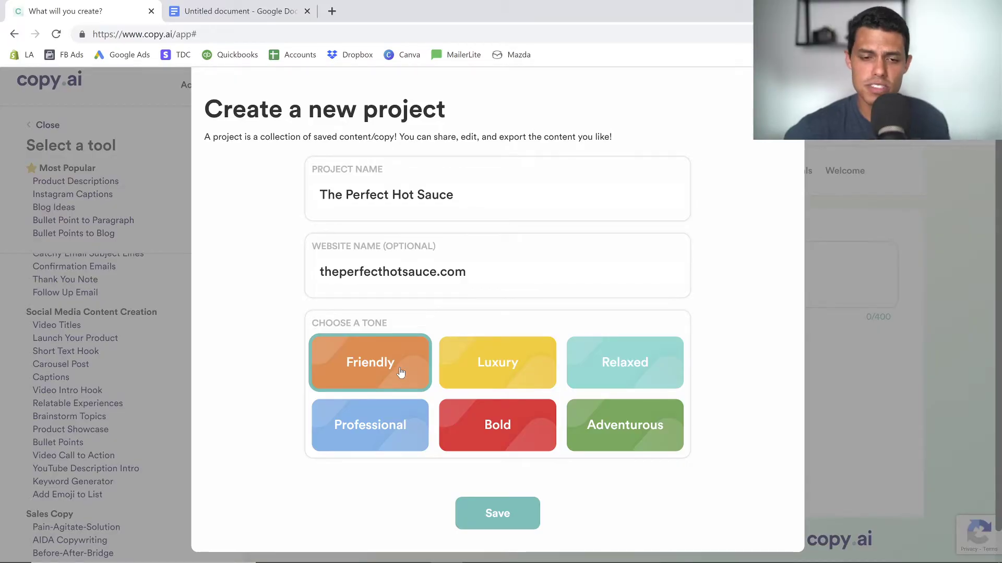
{"action": "left_click", "coordinate": [485, 530]}
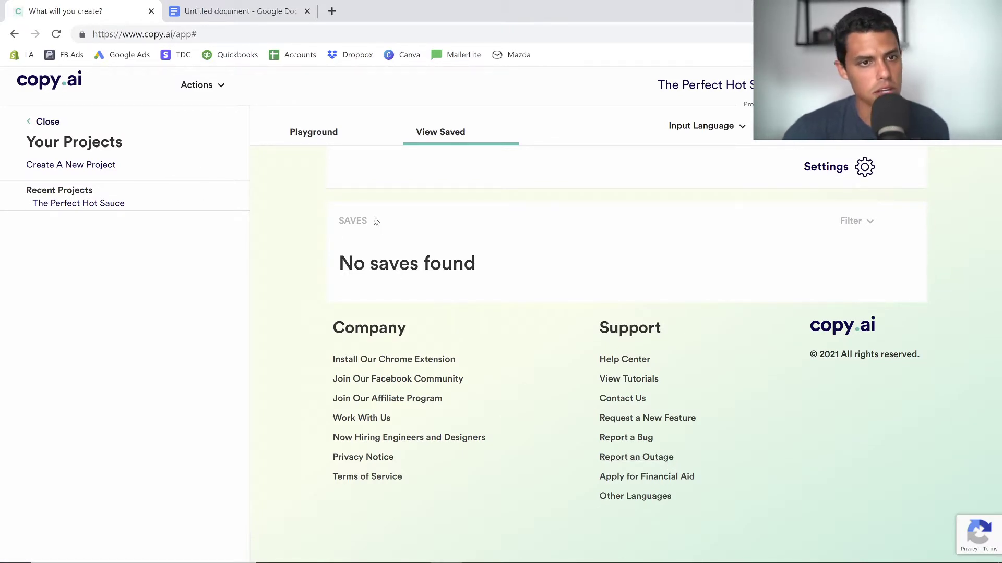
In the Video Titles tool, describe a fun challenge video where two guests taste 5 hot sauces with different heat levels, showing the line-up
{"action": "left_click", "coordinate": [319, 133]}
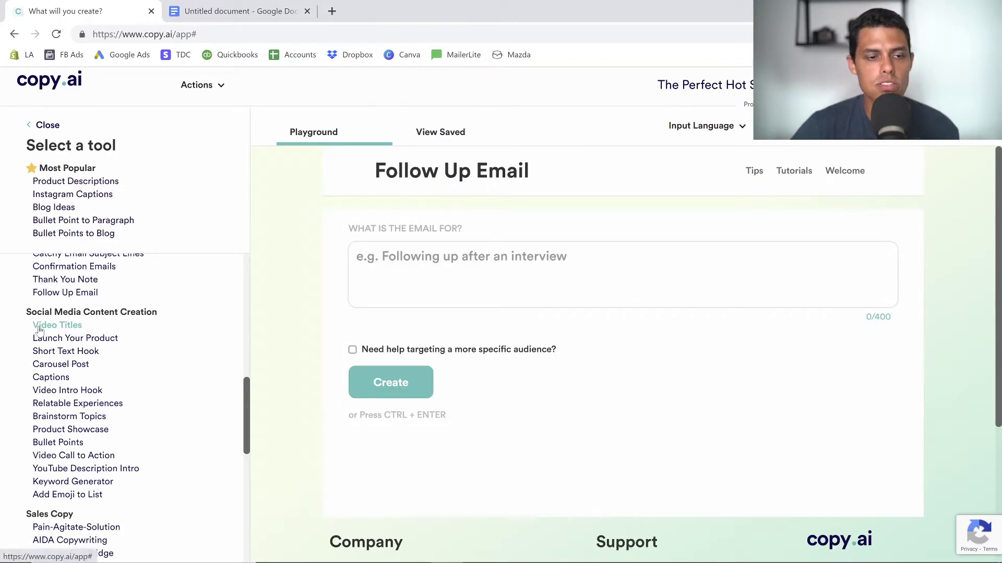
{"action": "left_click", "coordinate": [60, 327]}
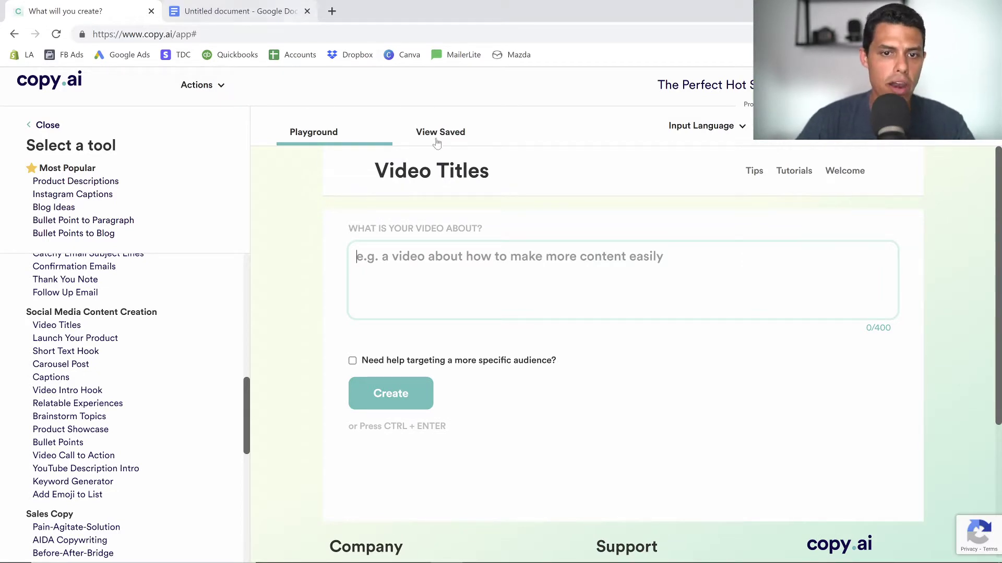
{"action": "type", "text": "Two guests will be trying our hot sauce kit. They will be tasting 5 of them with different levels of heat. This is a fun challenge video showing our hot sauce line-up."}
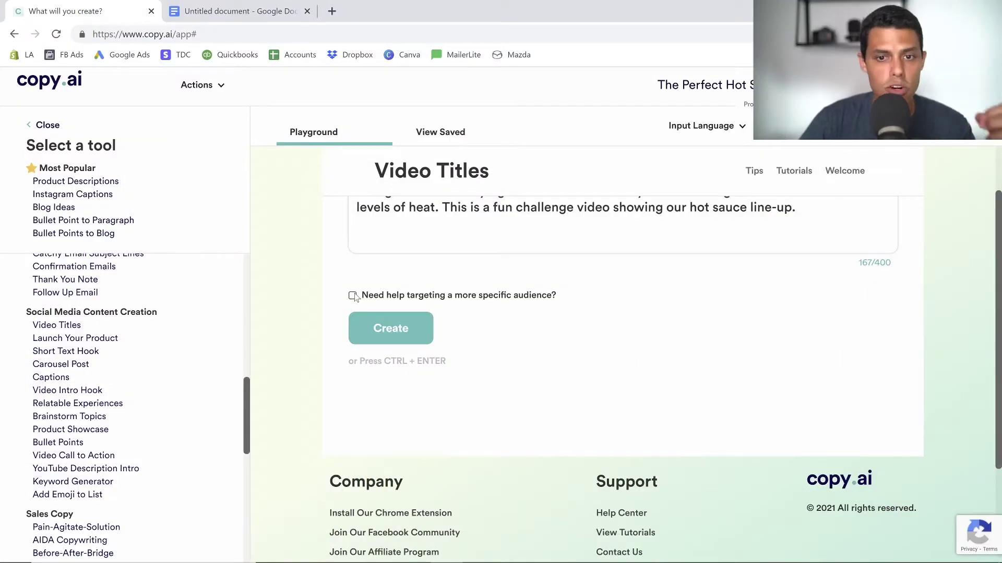
Enable more specific audience targeting and set the target audience to "people that like to watch cooking videos"
{"action": "left_click", "coordinate": [353, 296]}
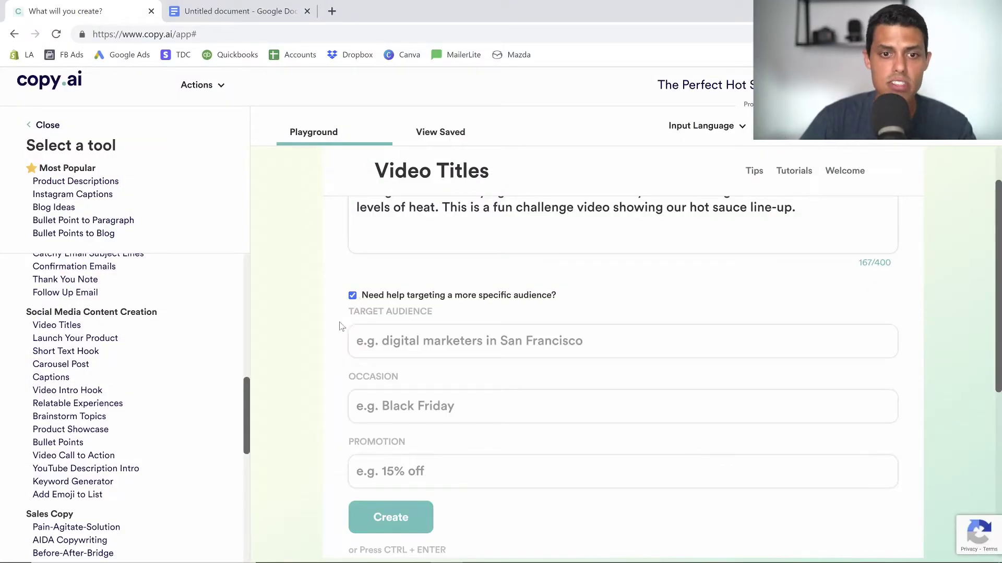
{"action": "left_click", "coordinate": [386, 341]}
{"action": "type", "text": "people that l"}
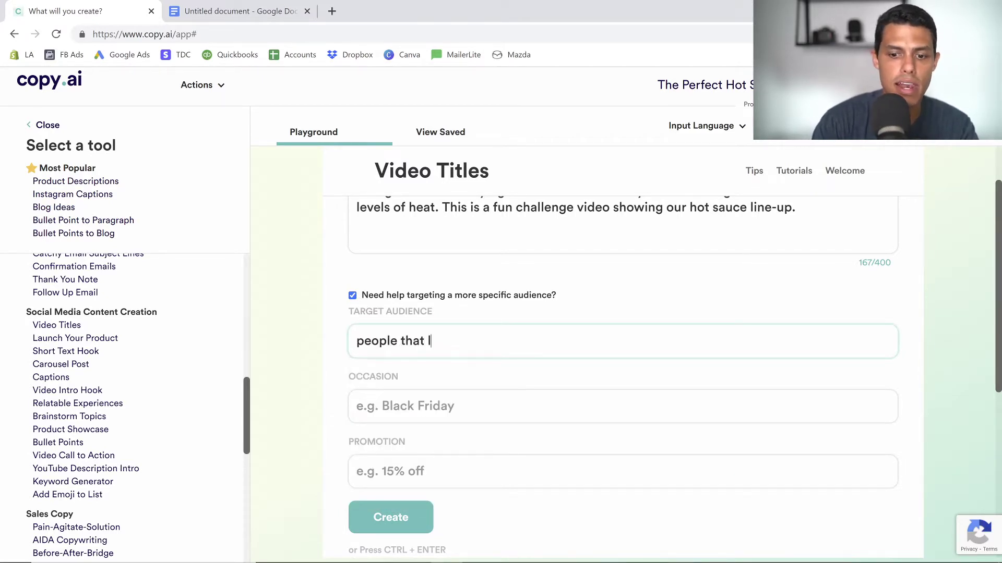
{"action": "type", "text": "ike to watch coo"}
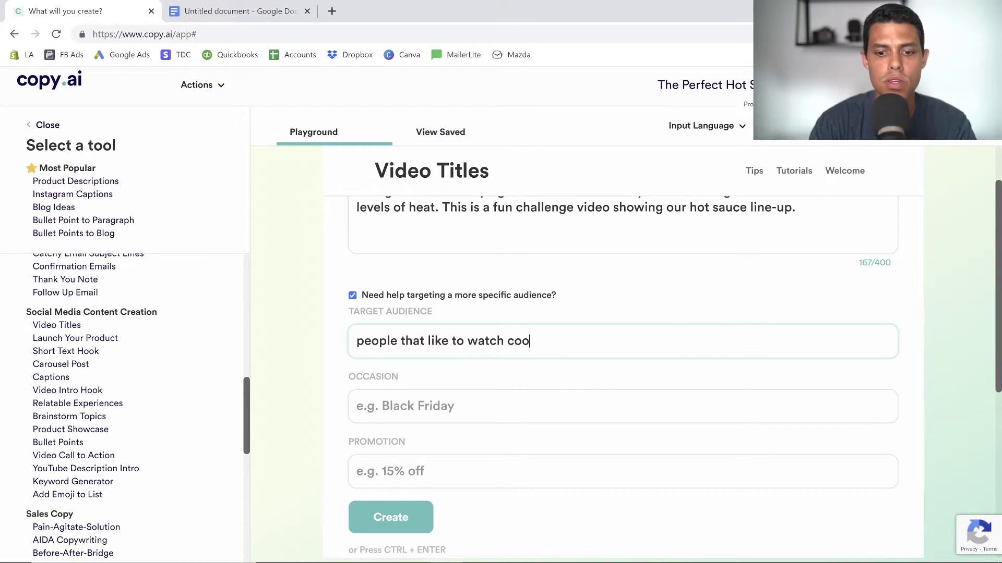
{"action": "type", "text": "king vi"}
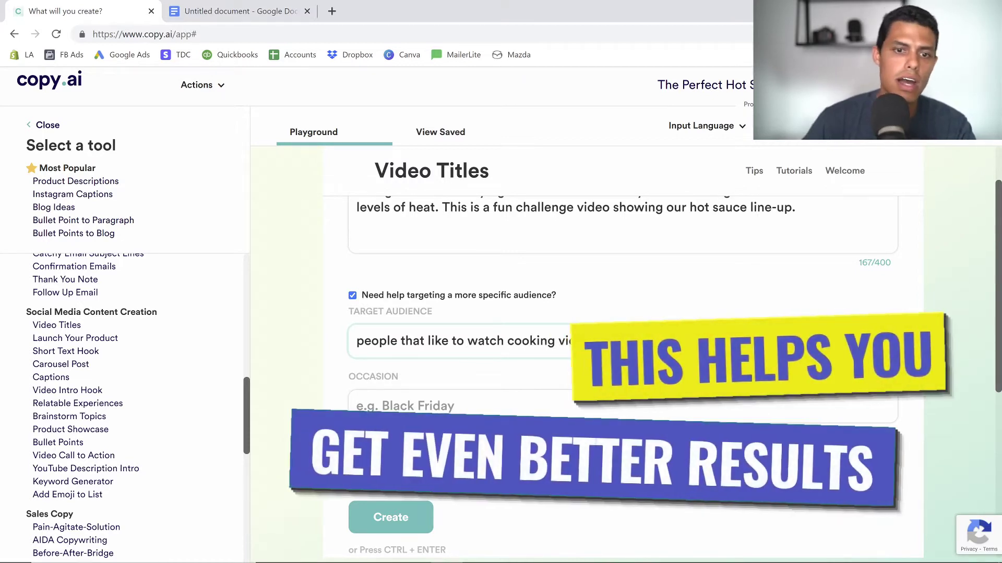
Set the occasion to "end of the year sale" and the promotion to "25% off from your first order"
{"action": "key", "text": "Tab"}
{"action": "type", "text": "end of"}
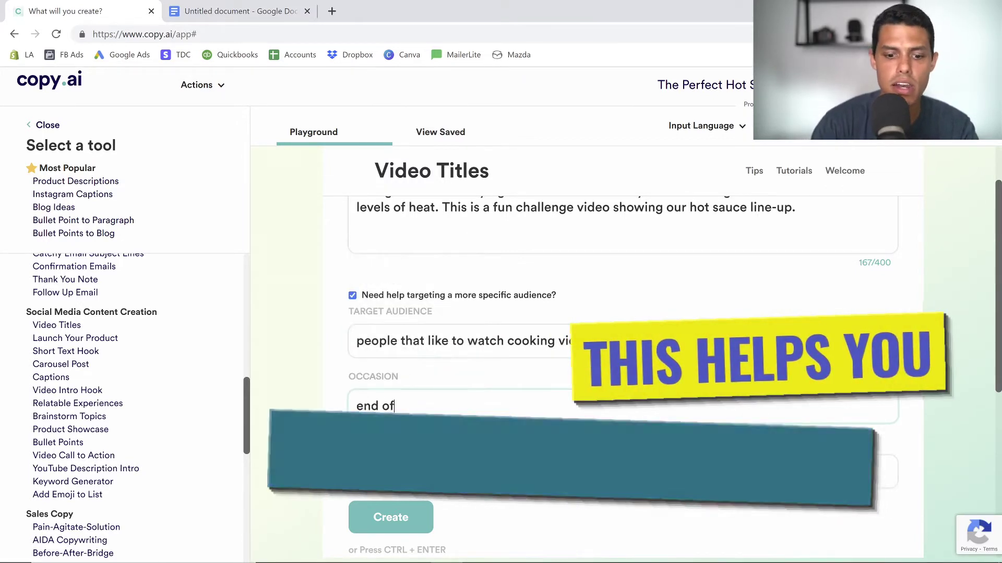
{"action": "type", "text": " the year sale"}
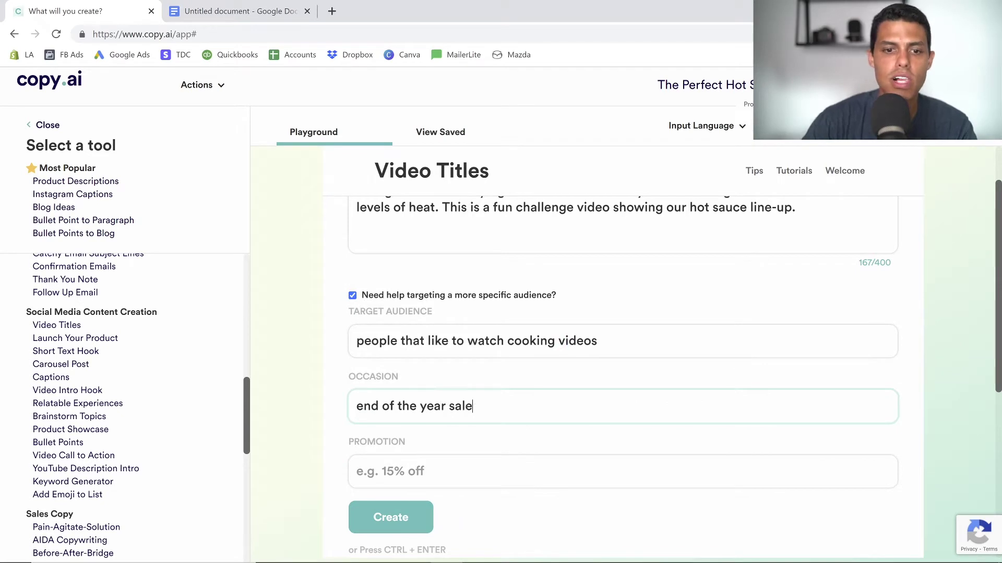
{"action": "key", "text": "Tab"}
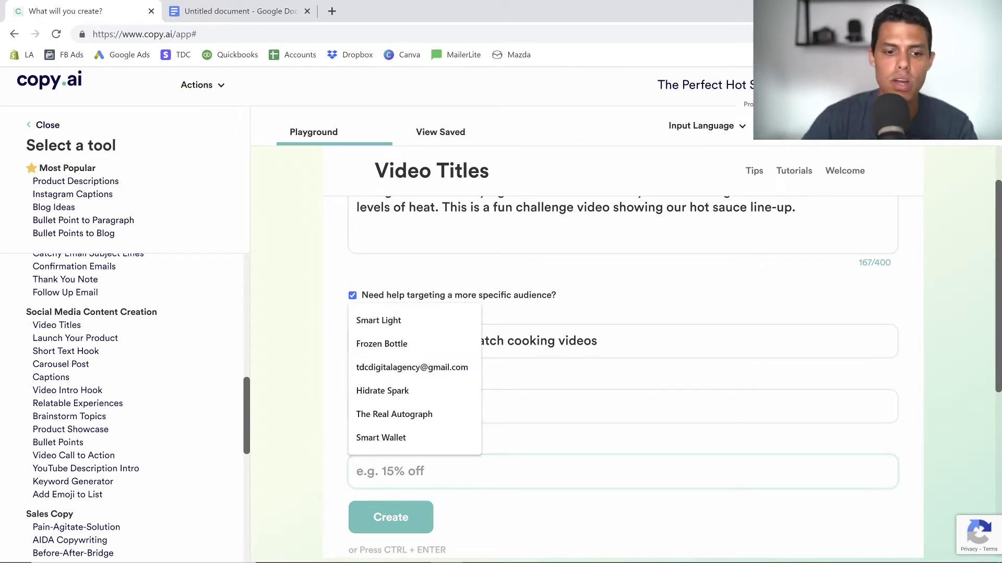
{"action": "type", "text": "25% off "}
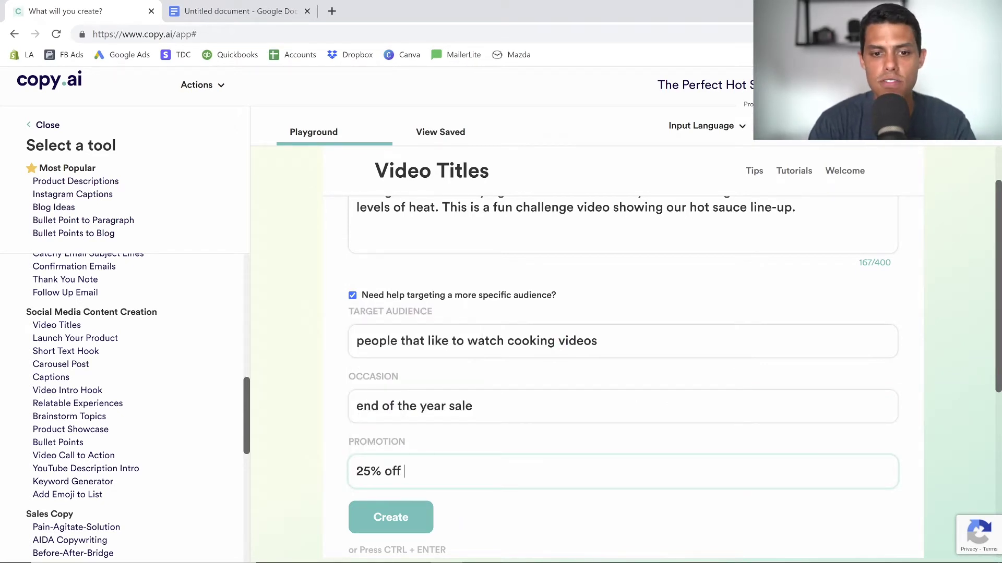
{"action": "type", "text": "from your first "}
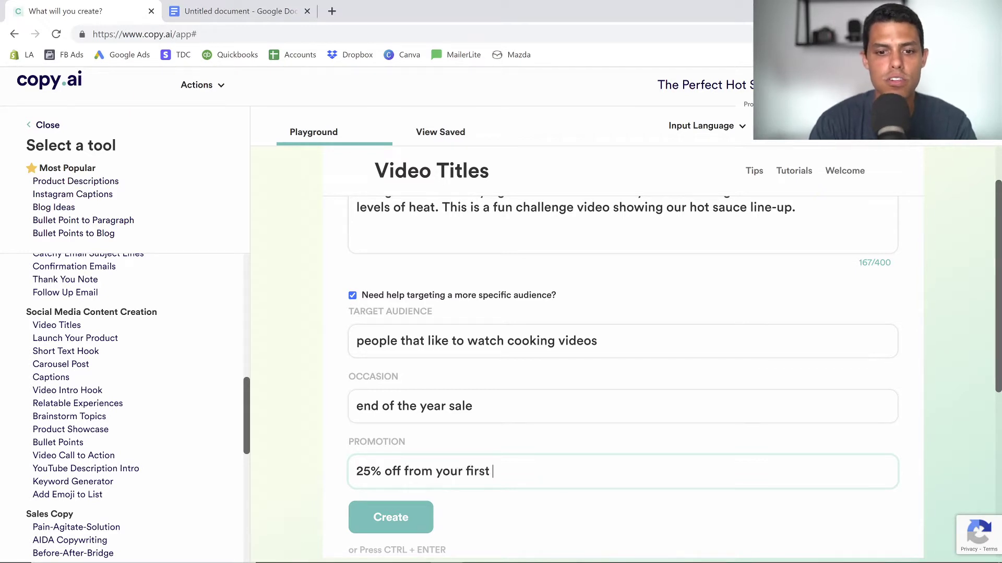
{"action": "type", "text": "order"}
Generate video titles from the completed hot sauce description and audience details
{"action": "scroll", "coordinate": [621, 313], "scroll_direction": "up", "scroll_amount": 1}
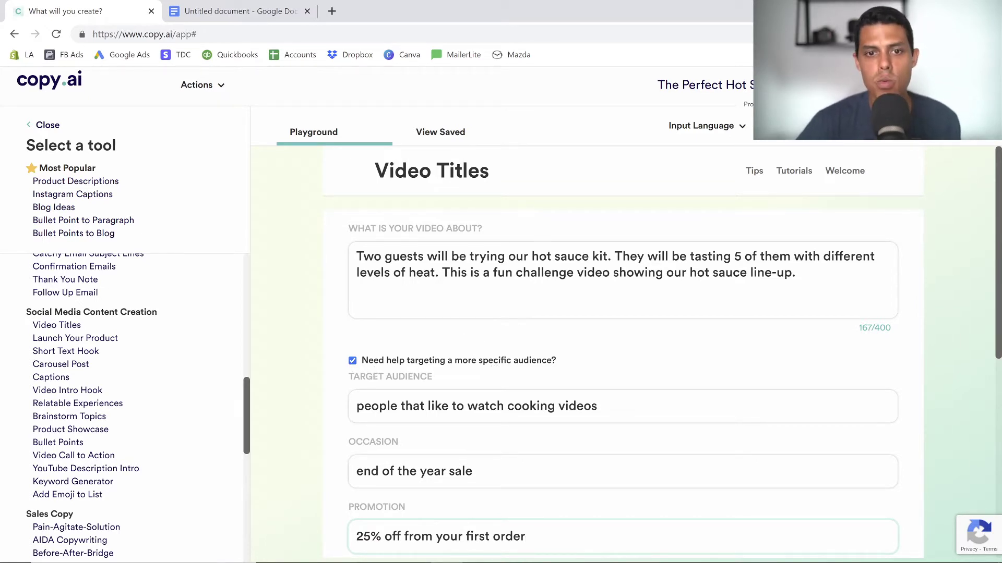
{"action": "scroll", "coordinate": [428, 365], "scroll_direction": "down", "scroll_amount": 3}
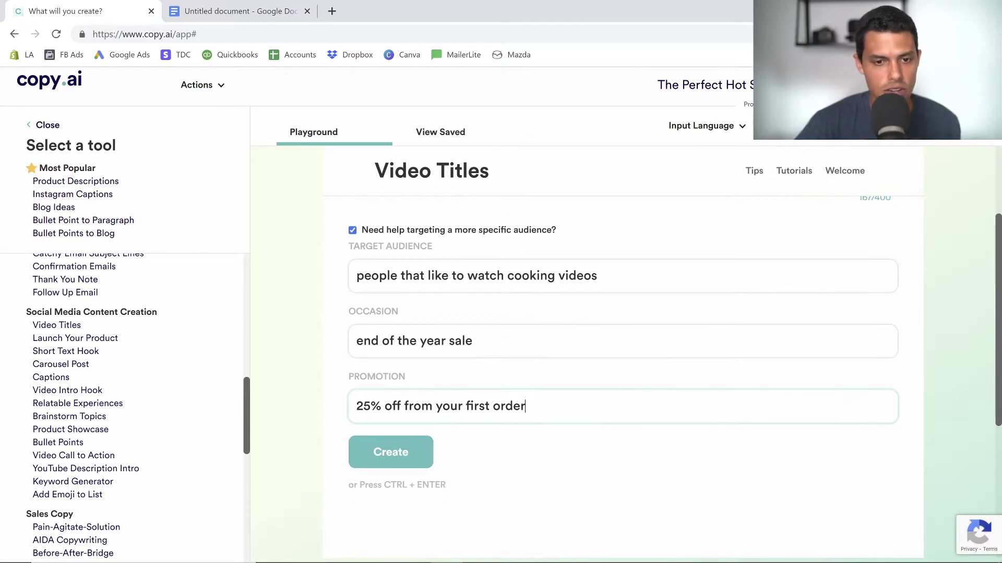
{"action": "left_click", "coordinate": [427, 460]}
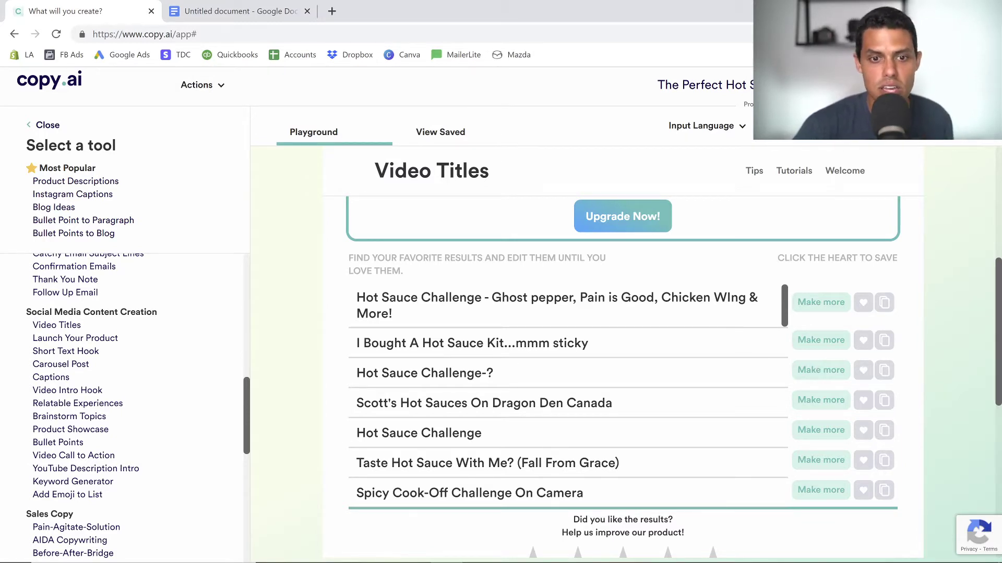
Generate more variations of the "Hot Sauce Challenge - Ghost pepper" title and save the one beginning "We created this challenge"
{"action": "left_click", "coordinate": [808, 312]}
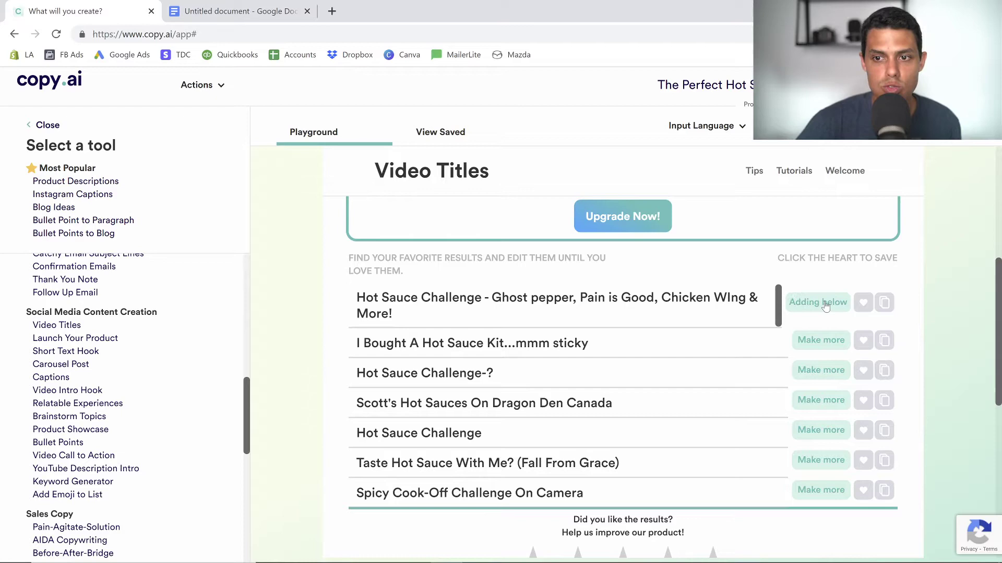
{"action": "left_click", "coordinate": [863, 303]}
{"action": "scroll", "coordinate": [868, 292], "scroll_direction": "down", "scroll_amount": 3}
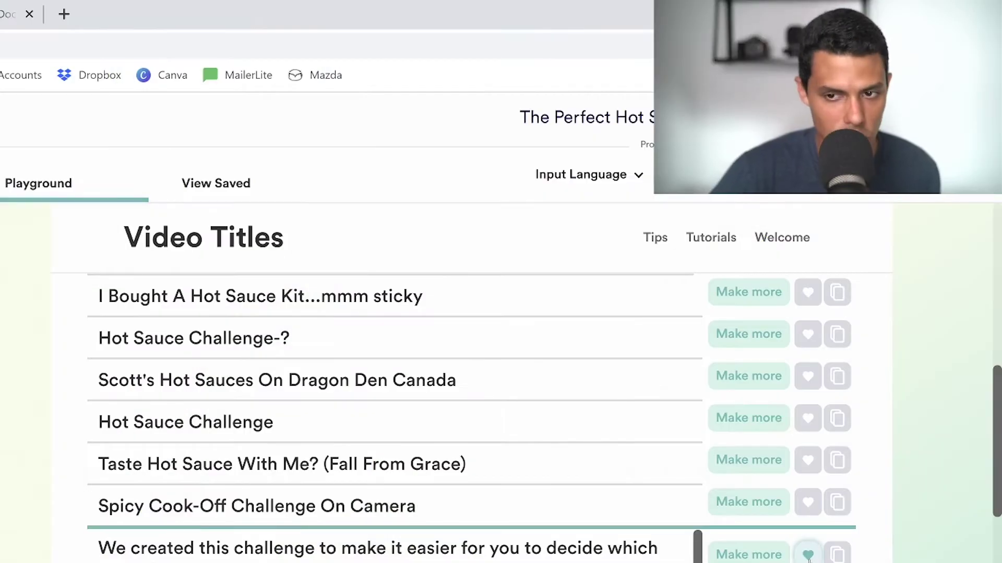
{"action": "scroll", "coordinate": [808, 522], "scroll_direction": "down", "scroll_amount": 5}
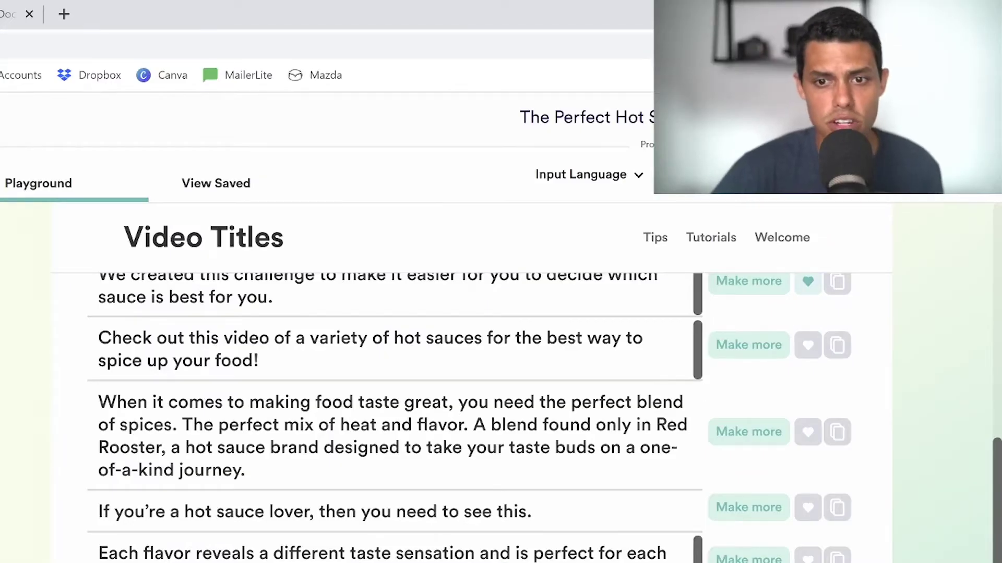
Save and generate more variations of "If you're a hot sauce lover" and "If you love hot sauce, you're going to lose your mind over this."
{"action": "left_click", "coordinate": [808, 508]}
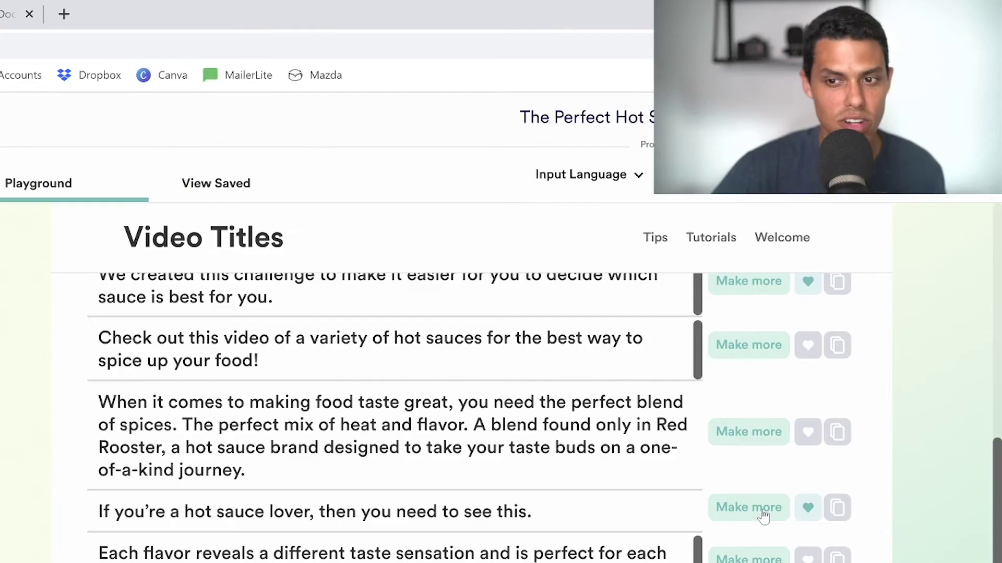
{"action": "left_click", "coordinate": [831, 368]}
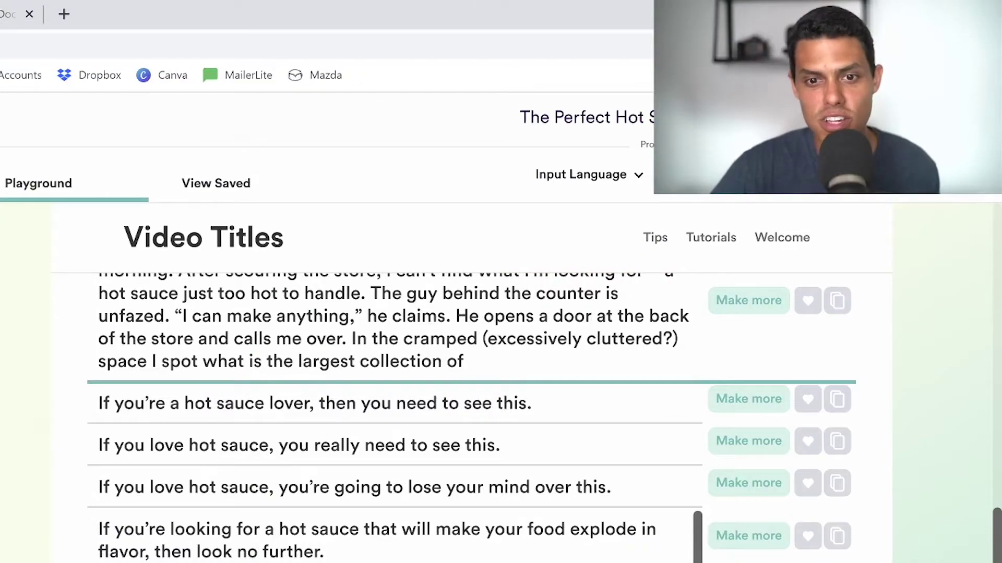
{"action": "left_click", "coordinate": [808, 483]}
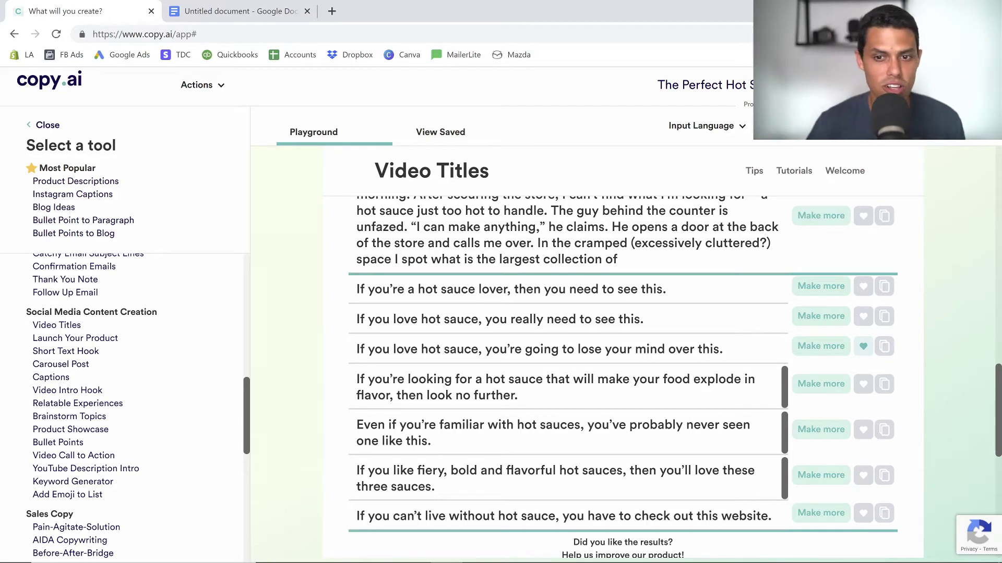
{"action": "left_click", "coordinate": [807, 351]}
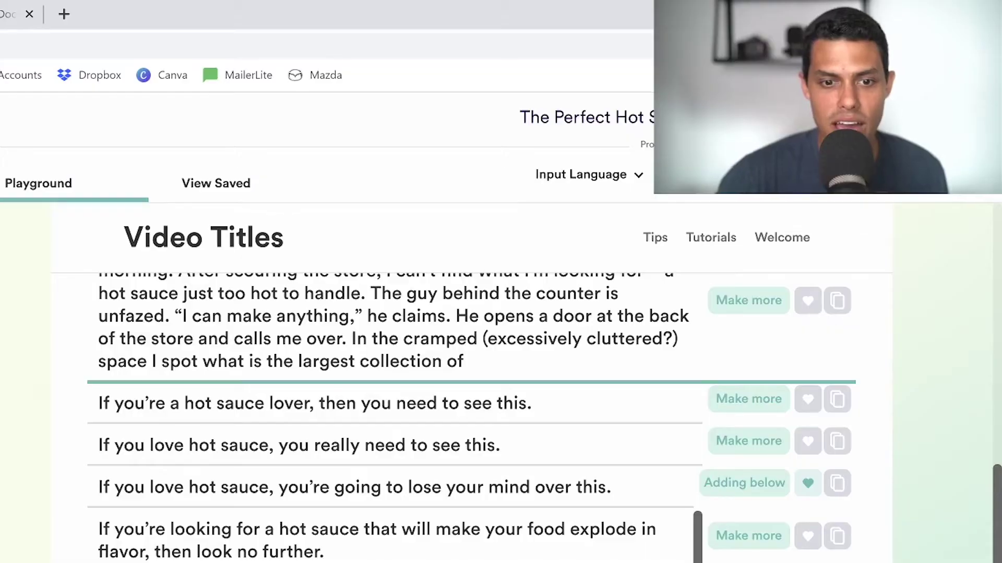
Save the title "You'll never be able to look at hot sauce the same way again." and generate more variations of it
{"action": "scroll", "coordinate": [469, 418], "scroll_direction": "down", "scroll_amount": 4}
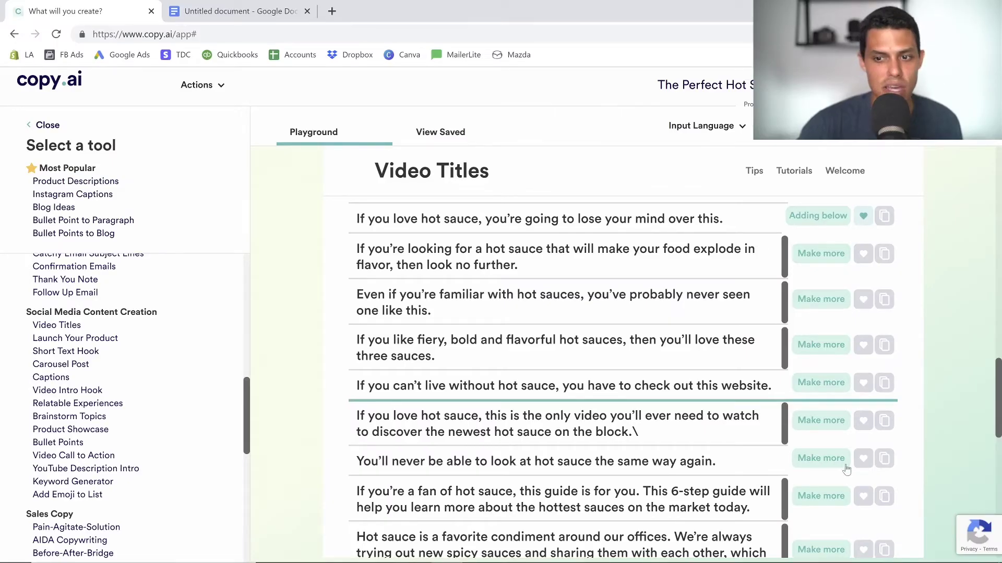
{"action": "left_click", "coordinate": [845, 465]}
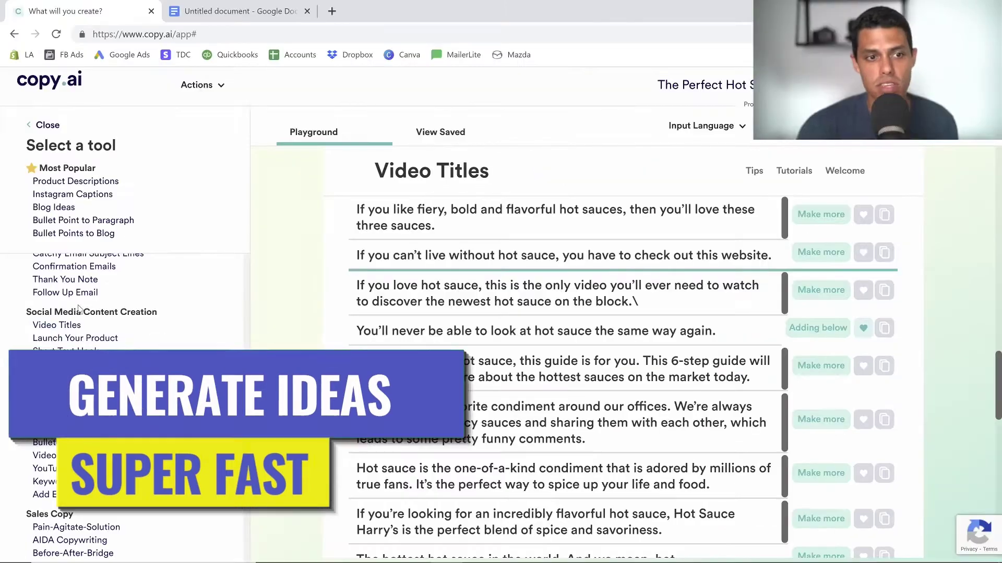
Generate Instagram captions from the hot sauce challenge description with the end of the year sale and 25% off offer
{"action": "scroll", "coordinate": [80, 437], "scroll_direction": "down", "scroll_amount": 1}
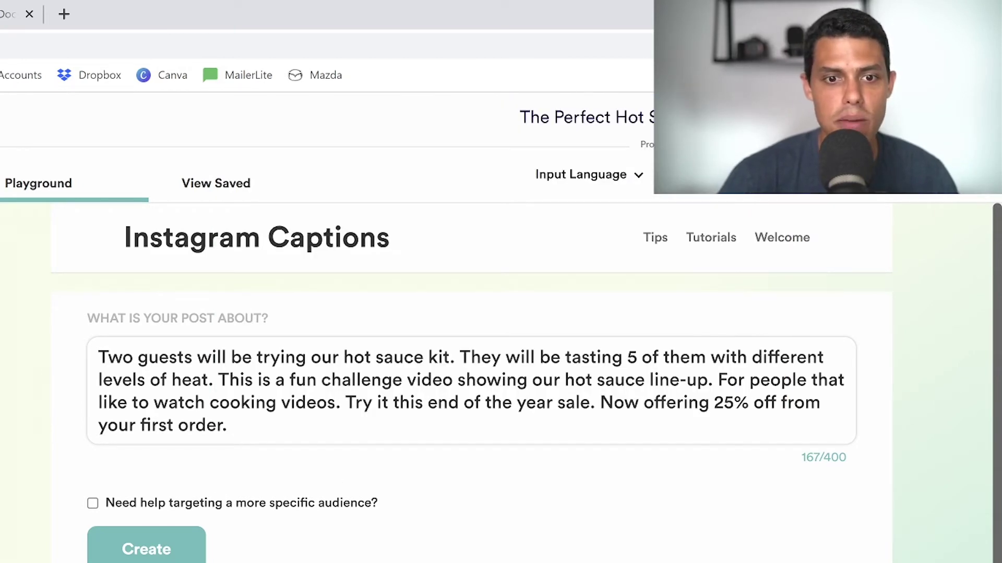
{"action": "left_click", "coordinate": [183, 556]}
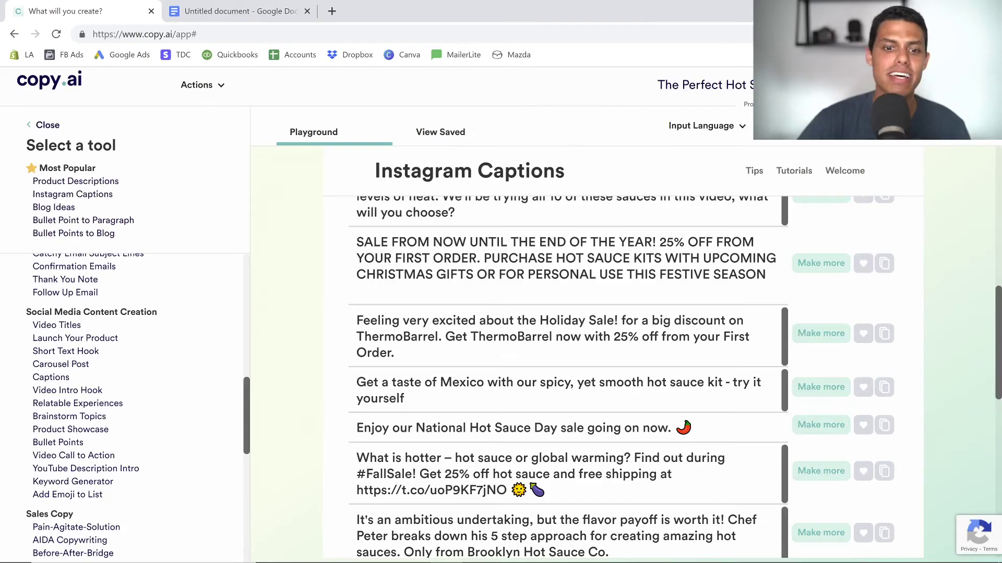
{"action": "scroll", "coordinate": [621, 376], "scroll_direction": "down", "scroll_amount": 3}
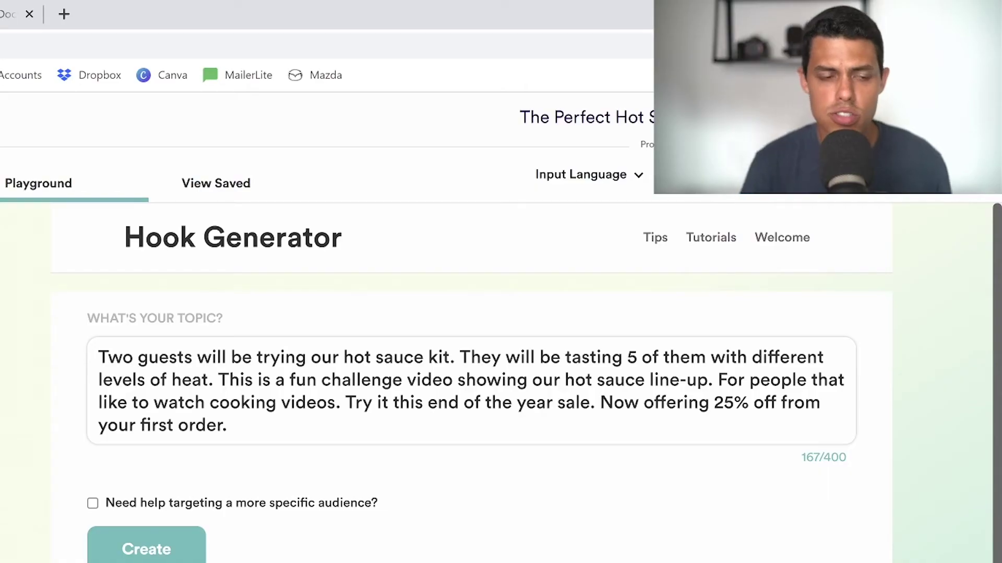
Replace the Hook Generator topic with a freelance coder teaching beginners to code from scratch in less than 1 hour, using simple terms and examples
{"action": "left_click_drag", "start_coordinate": [228, 425], "coordinate": [55, 359]}
{"action": "key", "text": "BackSpace"}
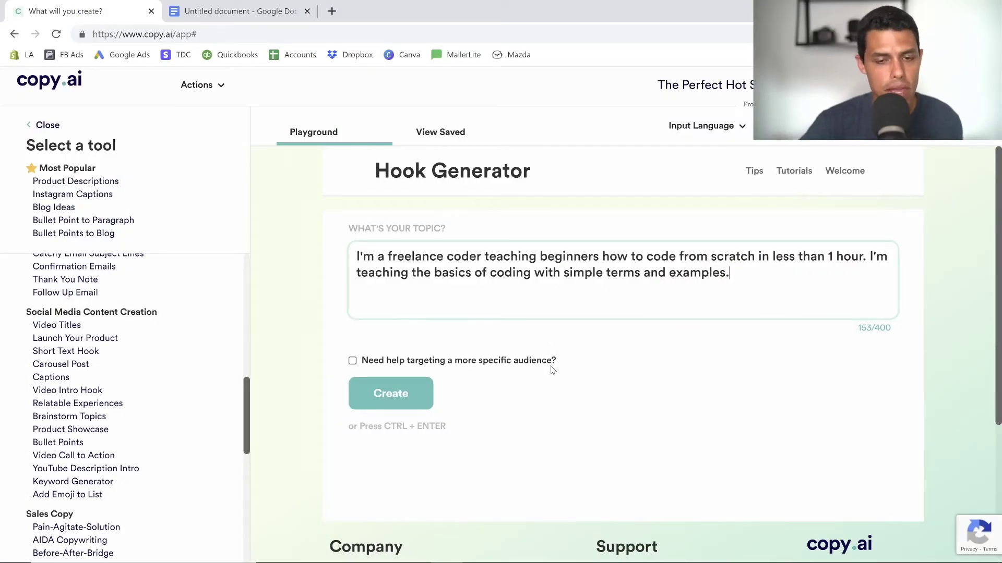
Enable more specific audience targeting for the hook and set the target audience to "people that want to learn how to code"
{"action": "left_click", "coordinate": [483, 360]}
{"action": "left_click", "coordinate": [482, 407]}
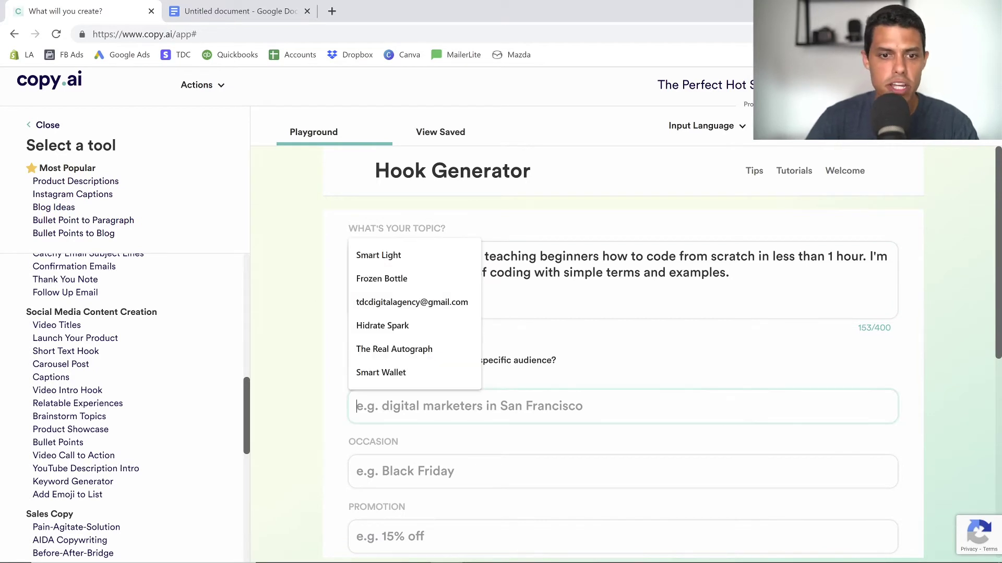
{"action": "type", "text": "ple "}
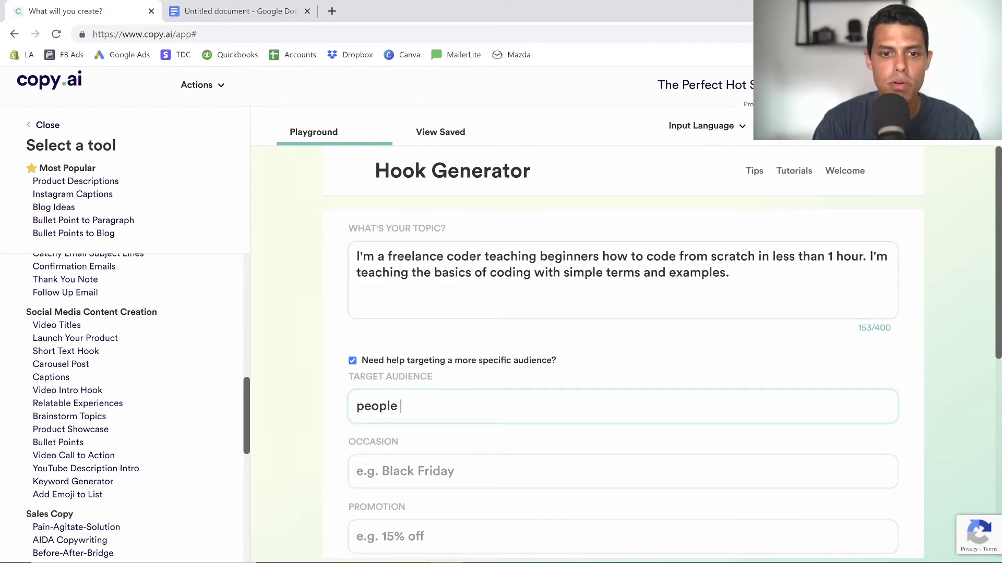
{"action": "type", "text": "that want to "}
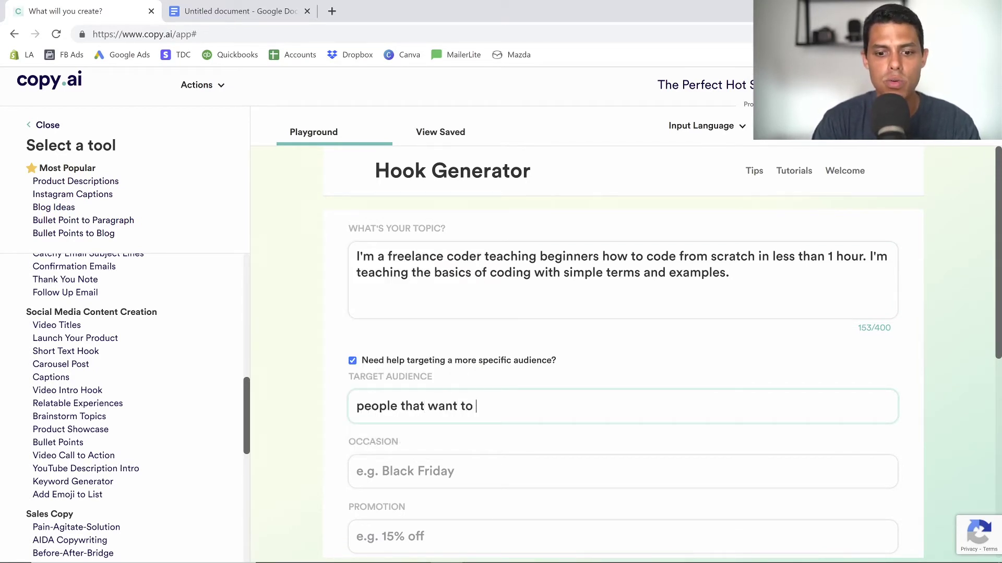
{"action": "type", "text": "learn how to code"}
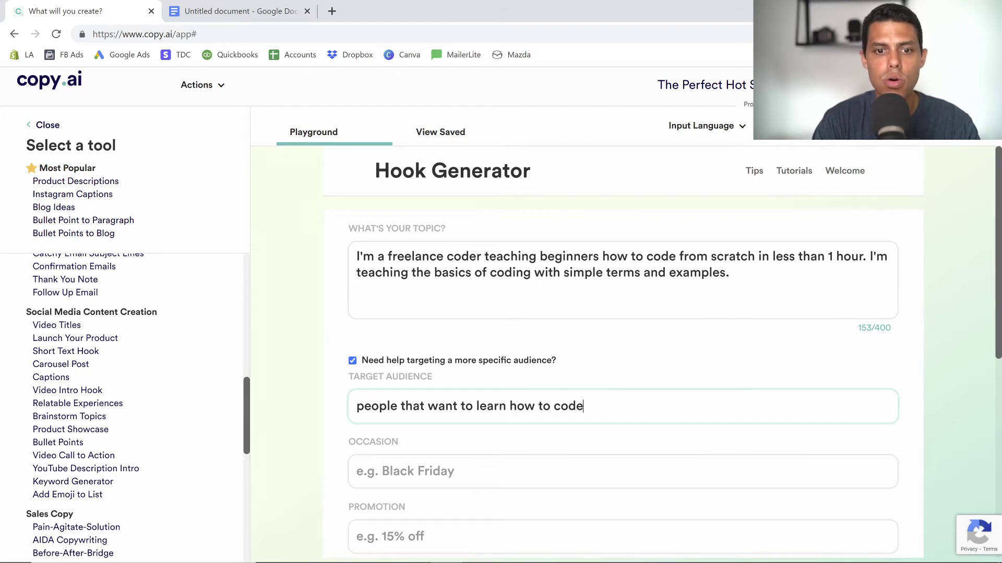
{"action": "scroll", "coordinate": [306, 454], "scroll_direction": "down", "scroll_amount": 1}
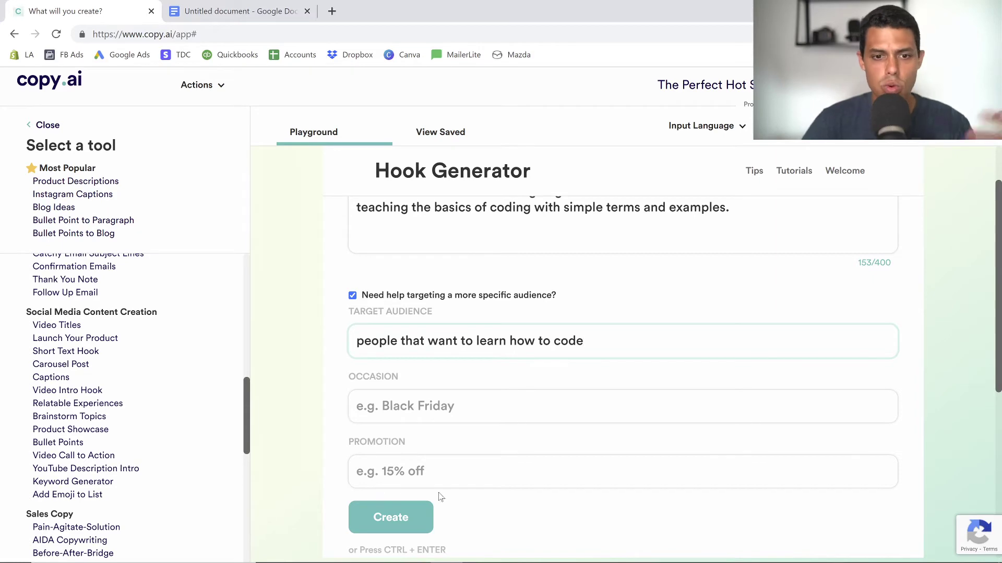
Generate hooks for the freelance coding topic and the specified target audience
{"action": "scroll", "coordinate": [514, 509], "scroll_direction": "down", "scroll_amount": 1}
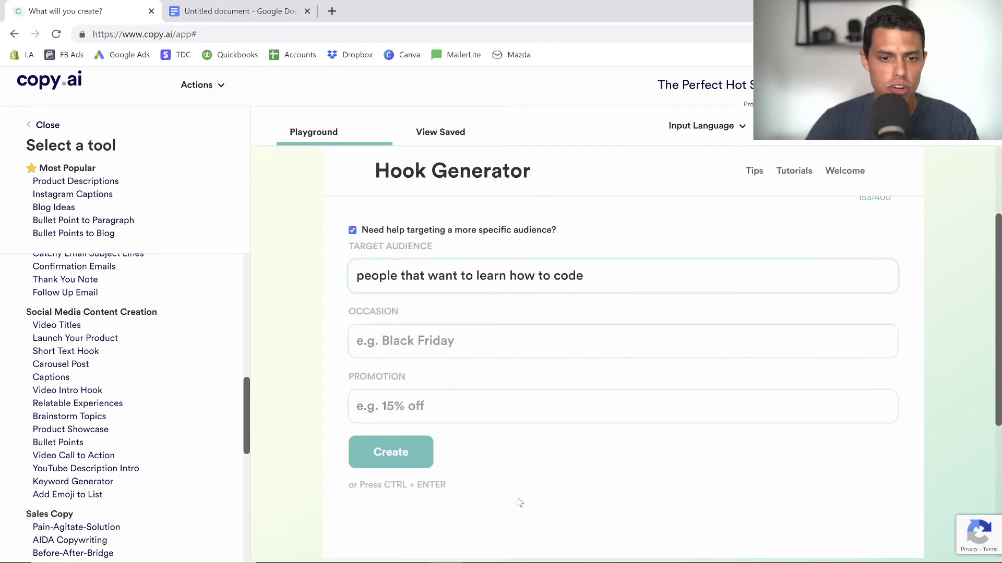
{"action": "left_click", "coordinate": [409, 465]}
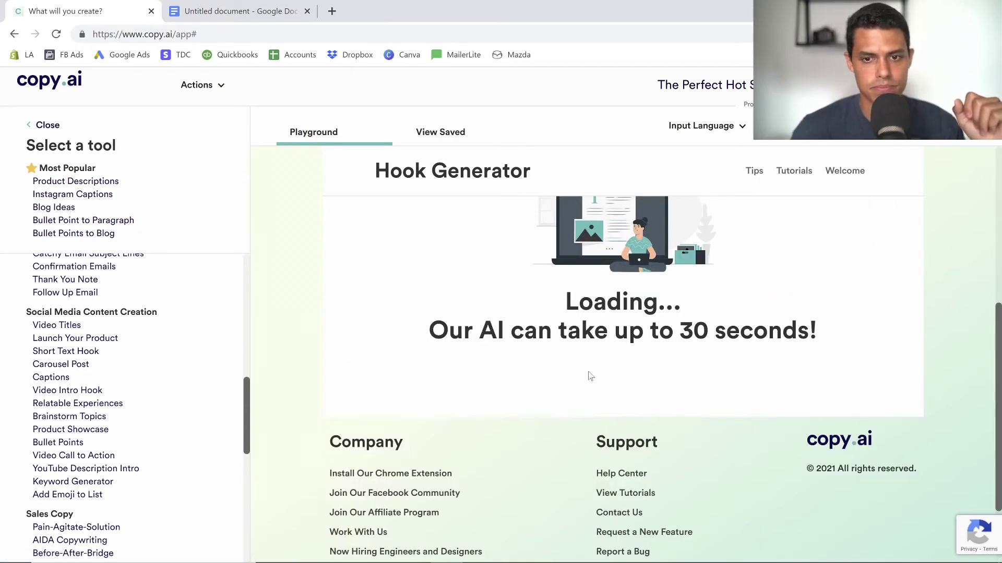
{"action": "scroll", "coordinate": [341, 399], "scroll_direction": "down", "scroll_amount": 1}
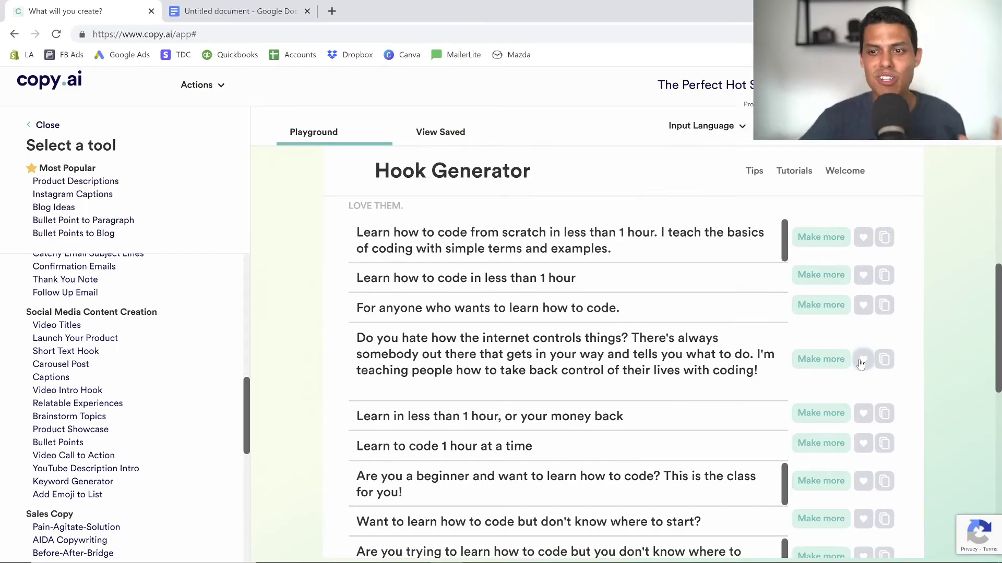
Save the hook beginning "Do you hate how the internet controls things?" and generate more variations of it
{"action": "left_click", "coordinate": [807, 502]}
{"action": "left_click", "coordinate": [804, 366]}
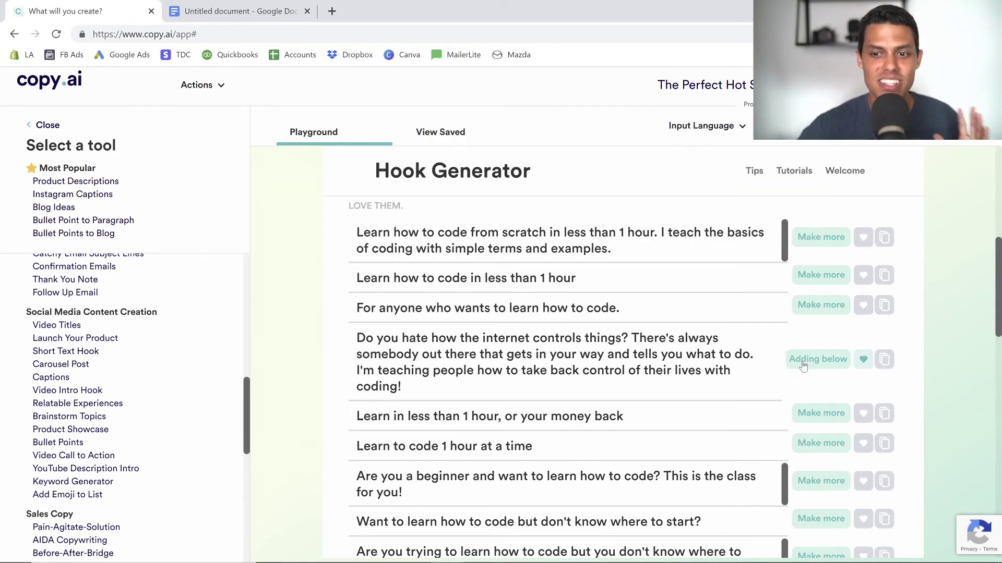
Save the hooks beginning "Are you trying to learn how to code" and "Are you frustrated with the internet and it's lack of freedom?"
{"action": "scroll", "coordinate": [814, 339], "scroll_direction": "down", "scroll_amount": 2}
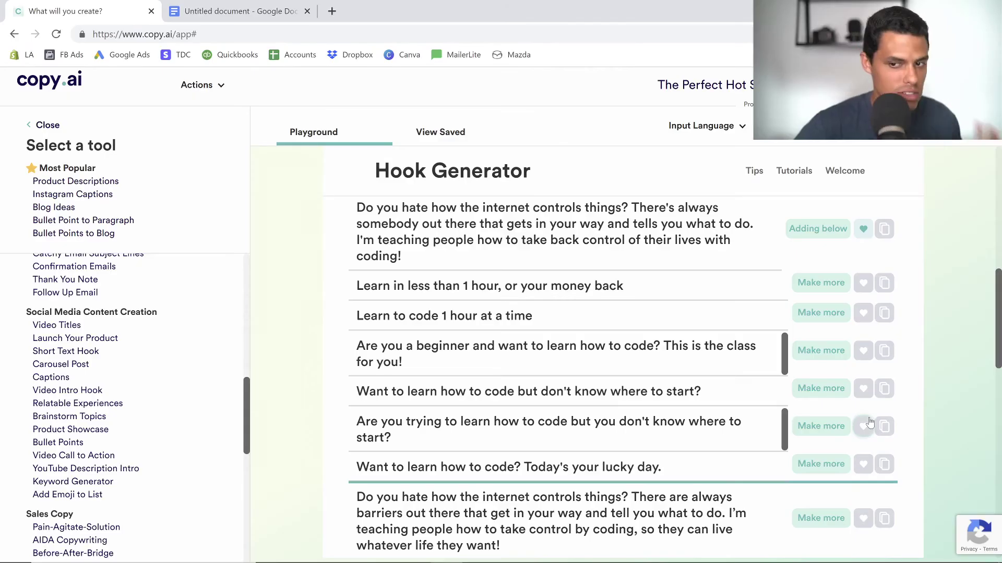
{"action": "left_click", "coordinate": [863, 426]}
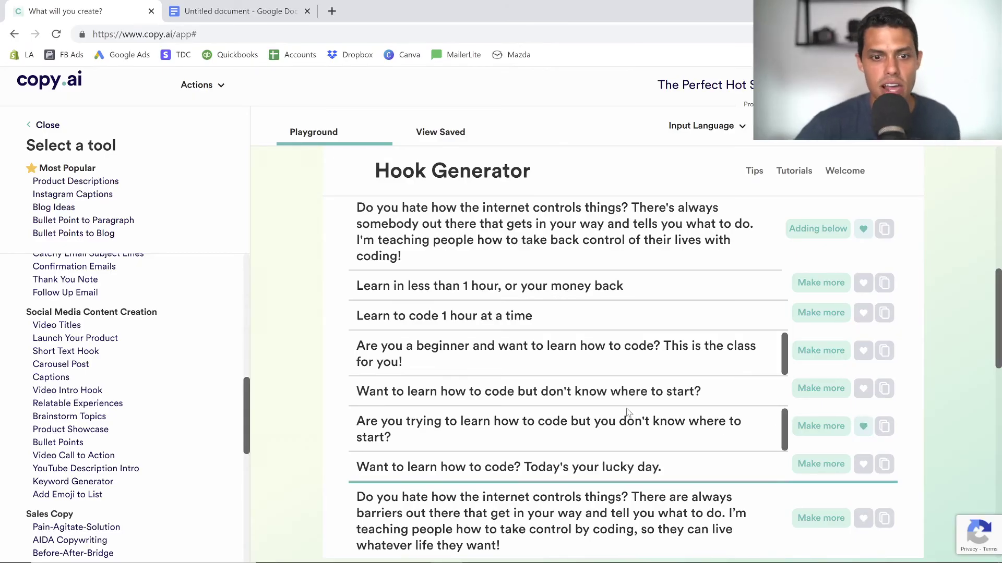
{"action": "scroll", "coordinate": [627, 413], "scroll_direction": "down", "scroll_amount": 4}
{"action": "scroll", "coordinate": [760, 349], "scroll_direction": "down", "scroll_amount": 1}
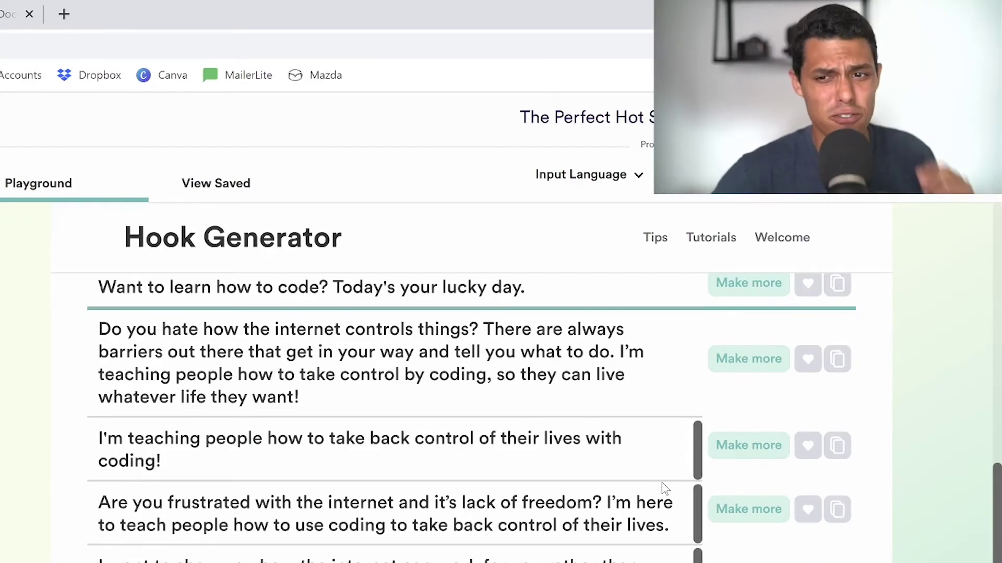
{"action": "left_click", "coordinate": [808, 509]}
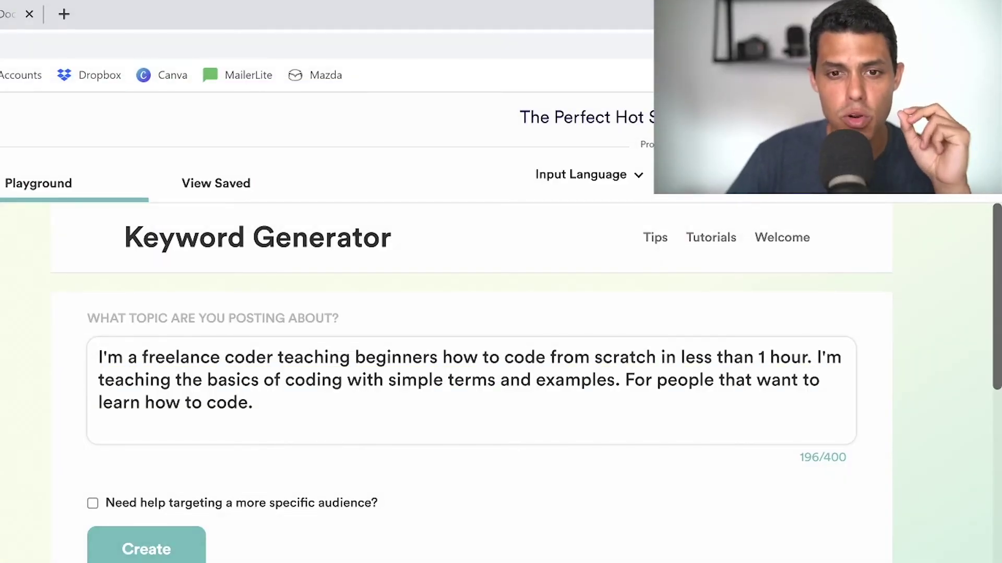
Examine the Keyword Generator's input language options with English (American) as the choice, and look over the neighbouring language list
{"action": "left_click", "coordinate": [595, 203]}
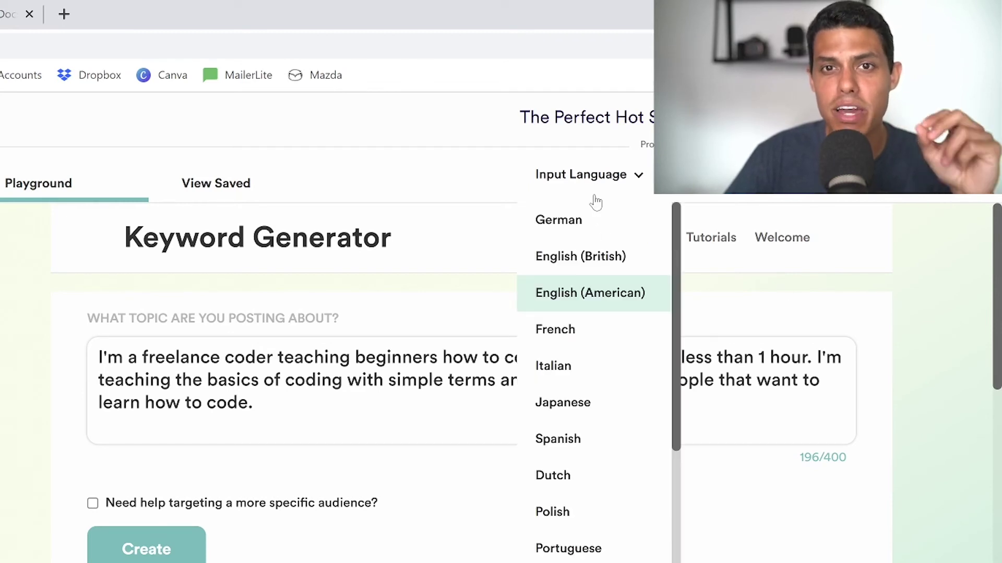
{"action": "mouse_move", "coordinate": [794, 203]}
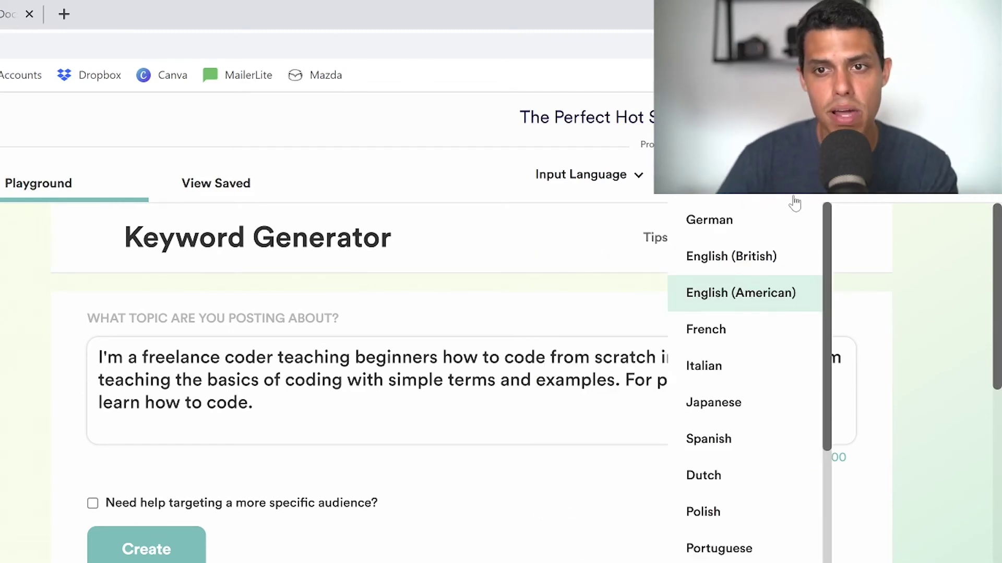
{"action": "mouse_move", "coordinate": [633, 180]}
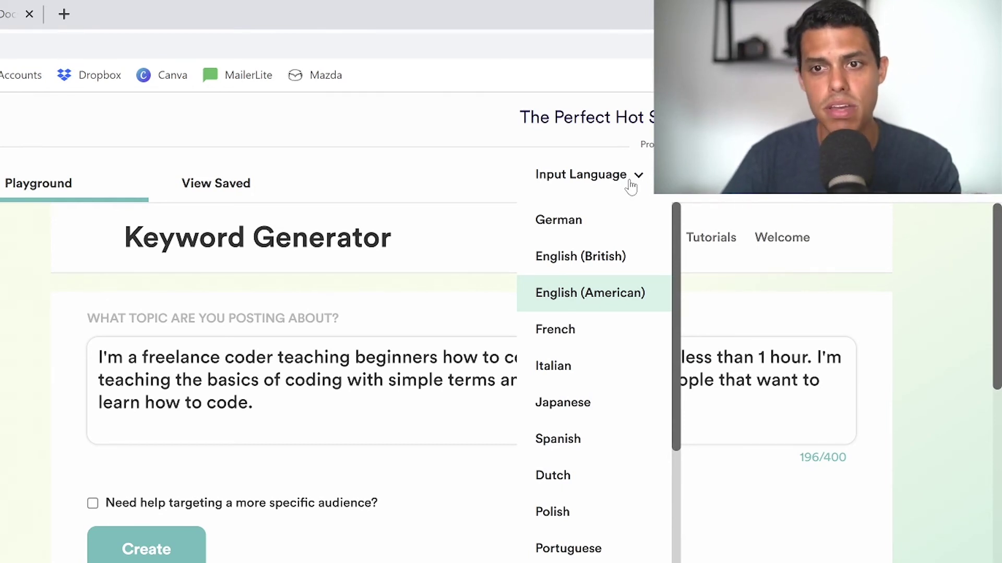
{"action": "left_click", "coordinate": [615, 292]}
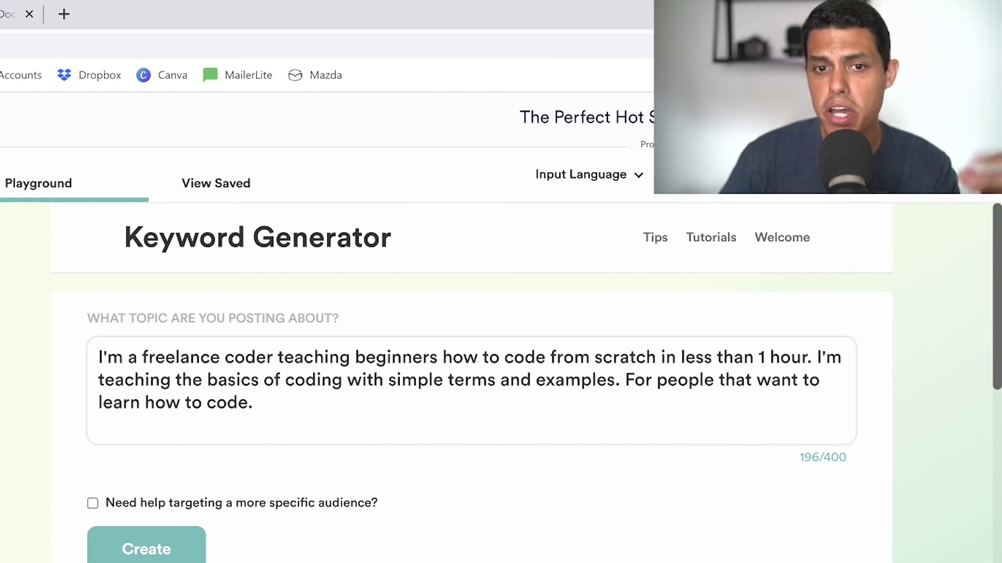
{"action": "left_click", "coordinate": [751, 175]}
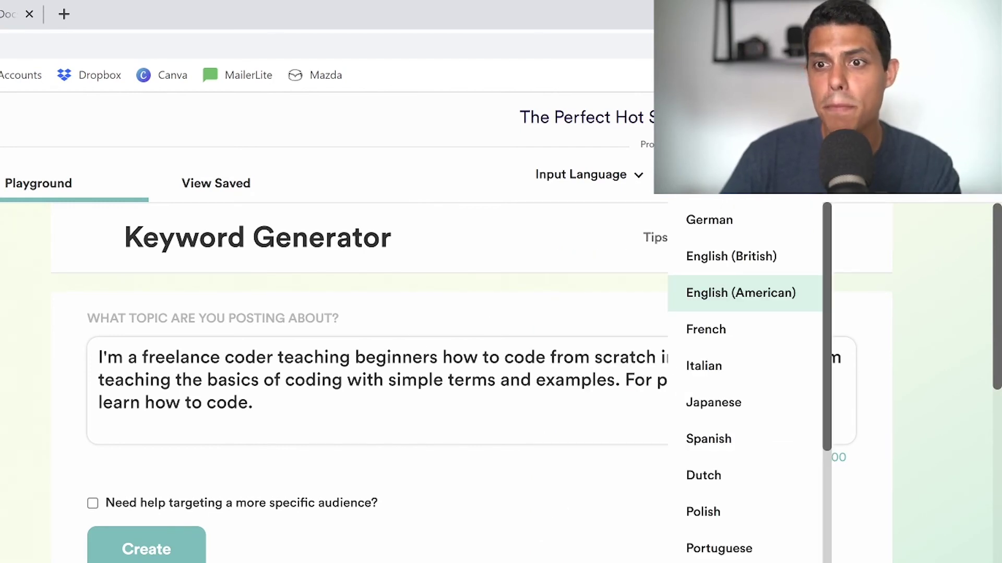